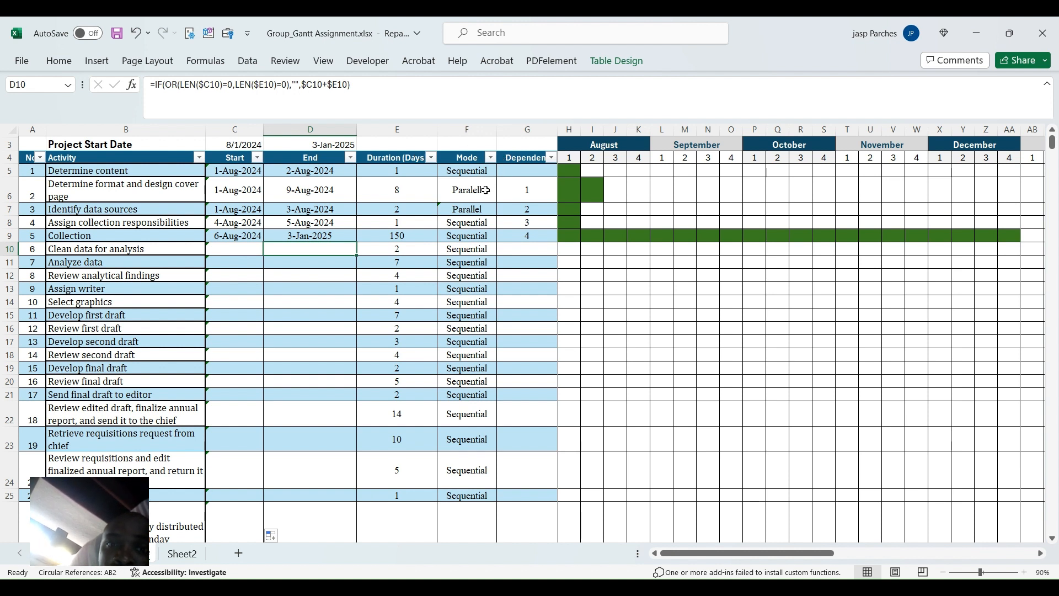
Examine the Mode and Dependency entries of the first activities, plus the DAYS and qe2 columns of the month table on Sheet2
{"action": "left_click", "coordinate": [481, 173]}
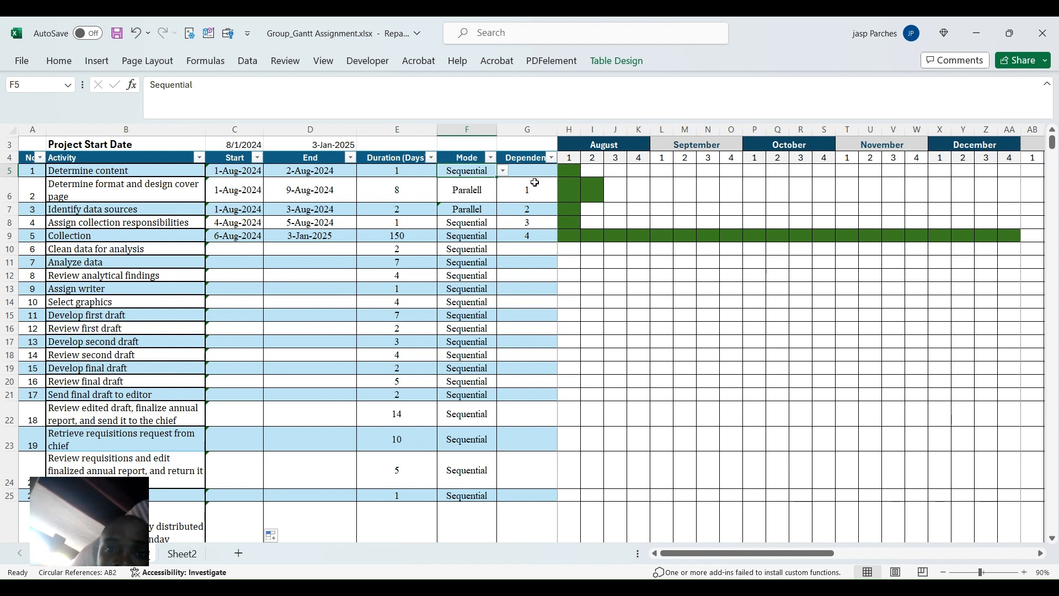
{"action": "left_click", "coordinate": [535, 186]}
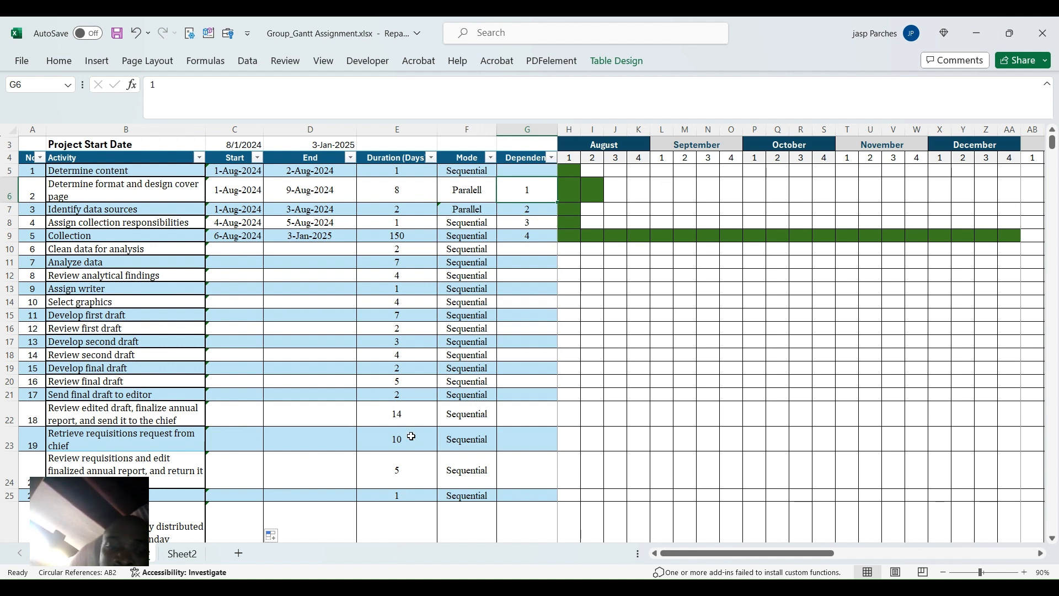
{"action": "left_click", "coordinate": [186, 554]}
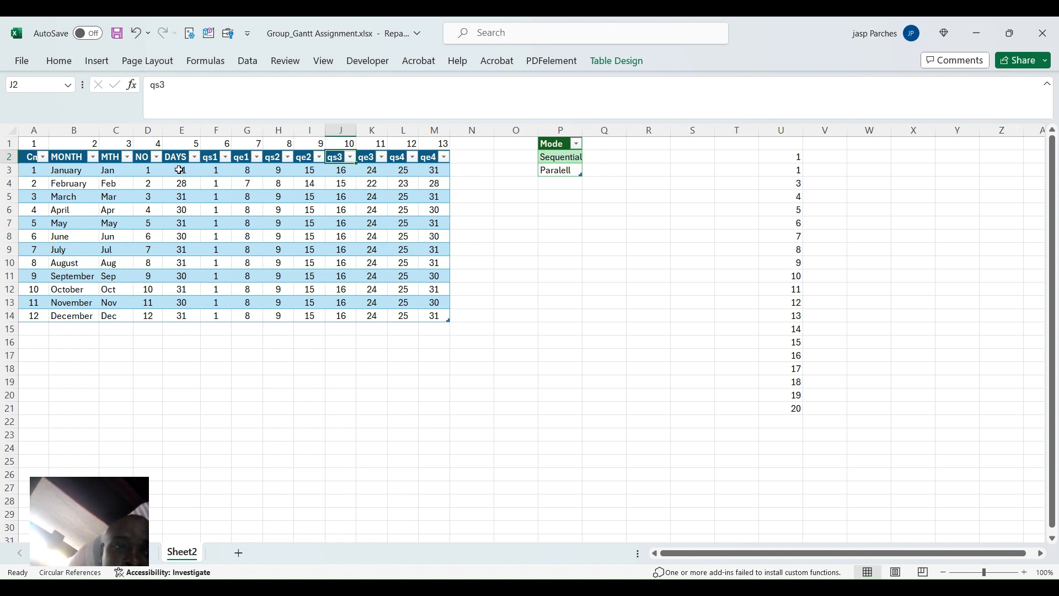
{"action": "left_click_drag", "start_coordinate": [181, 169], "coordinate": [178, 312]}
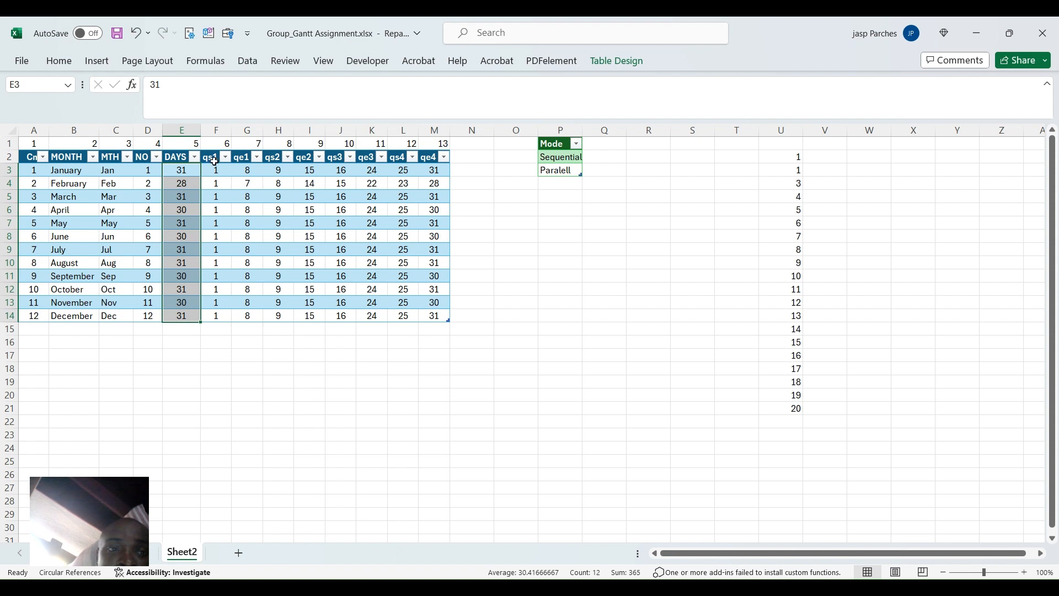
{"action": "left_click", "coordinate": [312, 158]}
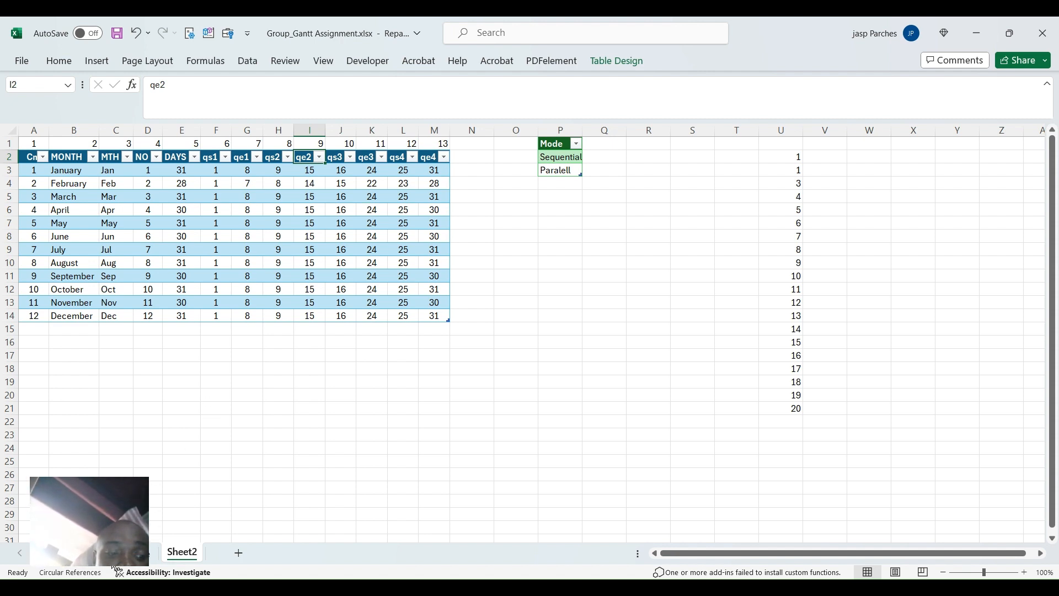
Return to the Gantt chart sheet and set the Project Start Date to 7/1/2024
{"action": "key", "text": "ctrl+Page_Up"}
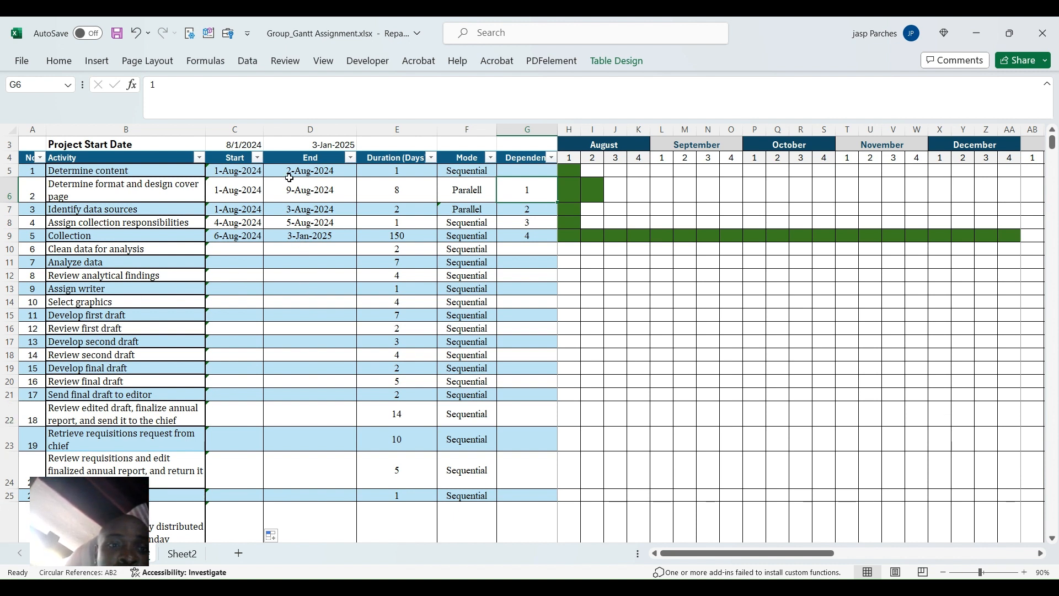
{"action": "left_click", "coordinate": [240, 146]}
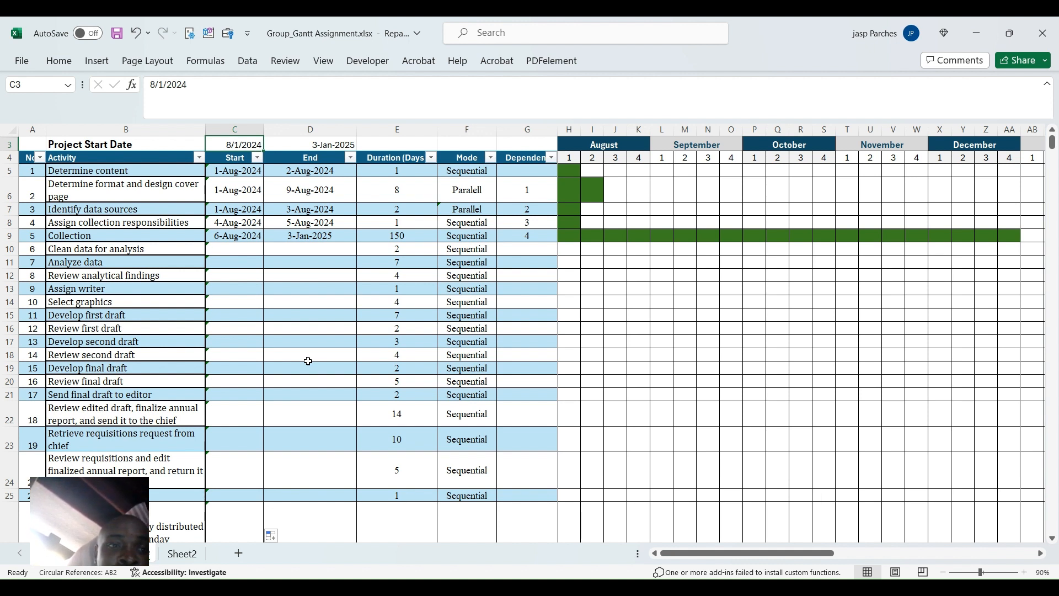
{"action": "double_click", "coordinate": [229, 143]}
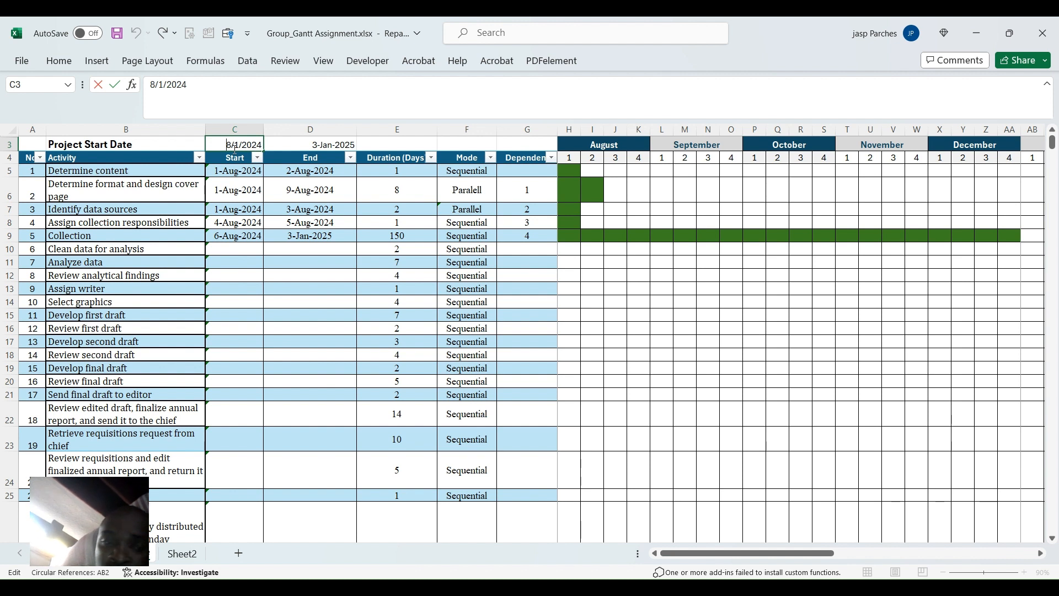
{"action": "key", "text": "Delete"}
{"action": "type", "text": "7"}
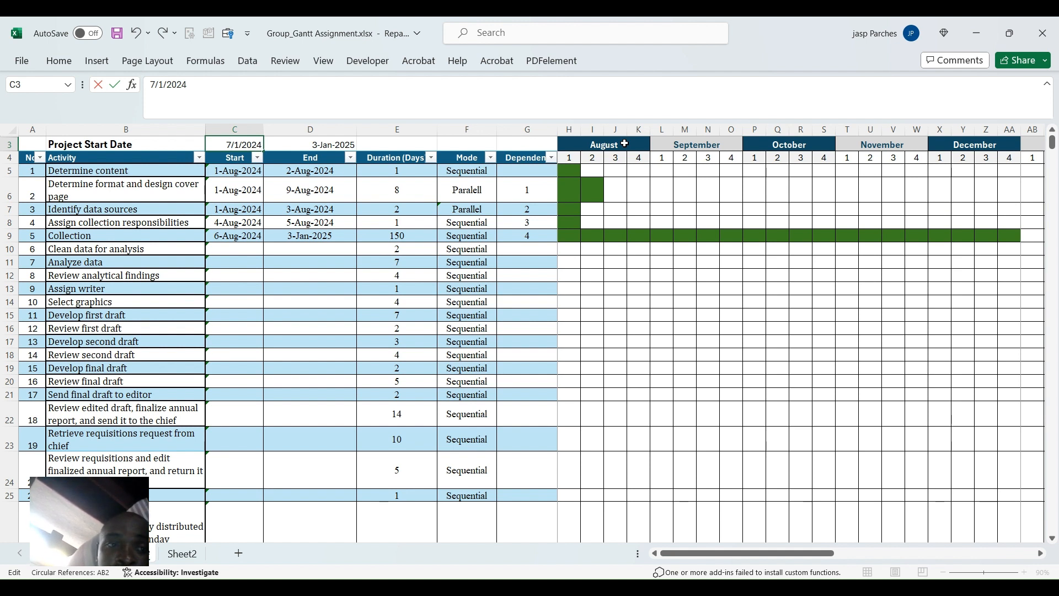
{"action": "key", "text": "Return"}
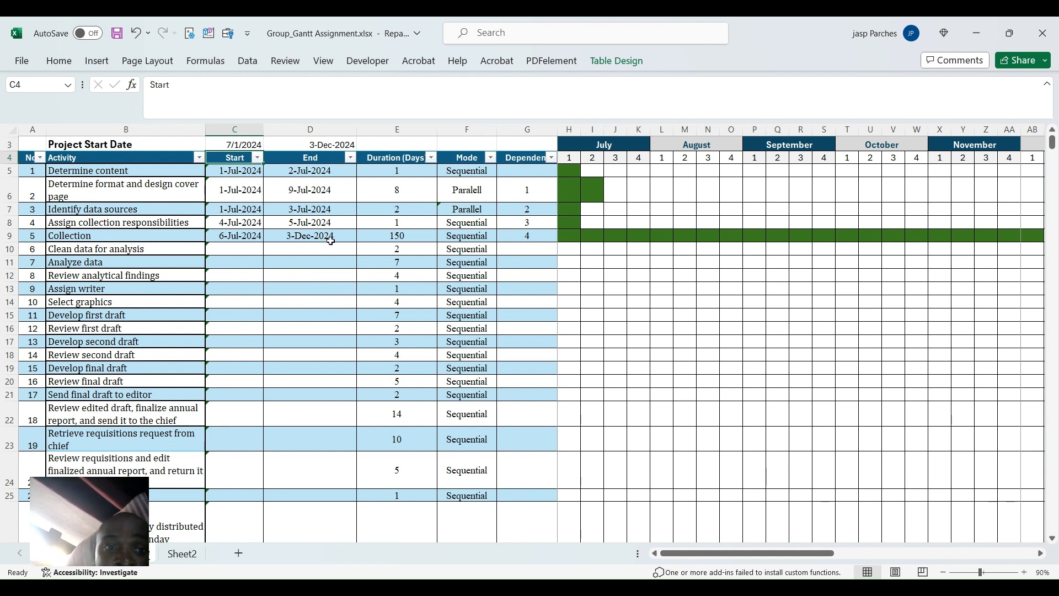
Set the Collection activity's dependency to 2 and compare its start date with the end date of activity 2
{"action": "left_click", "coordinate": [543, 235]}
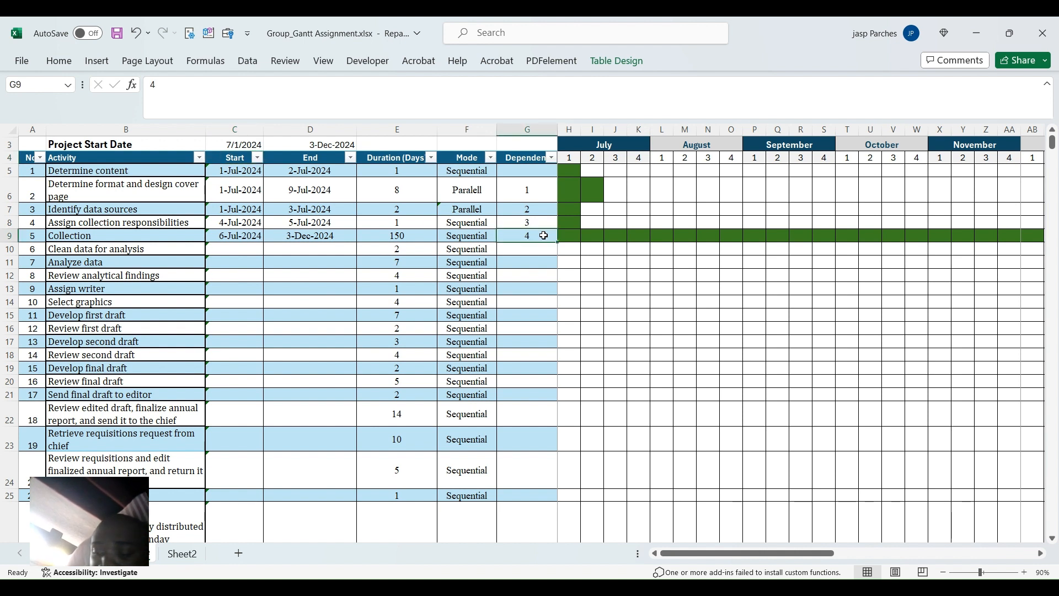
{"action": "type", "text": "2"}
{"action": "key", "text": "ctrl+Return"}
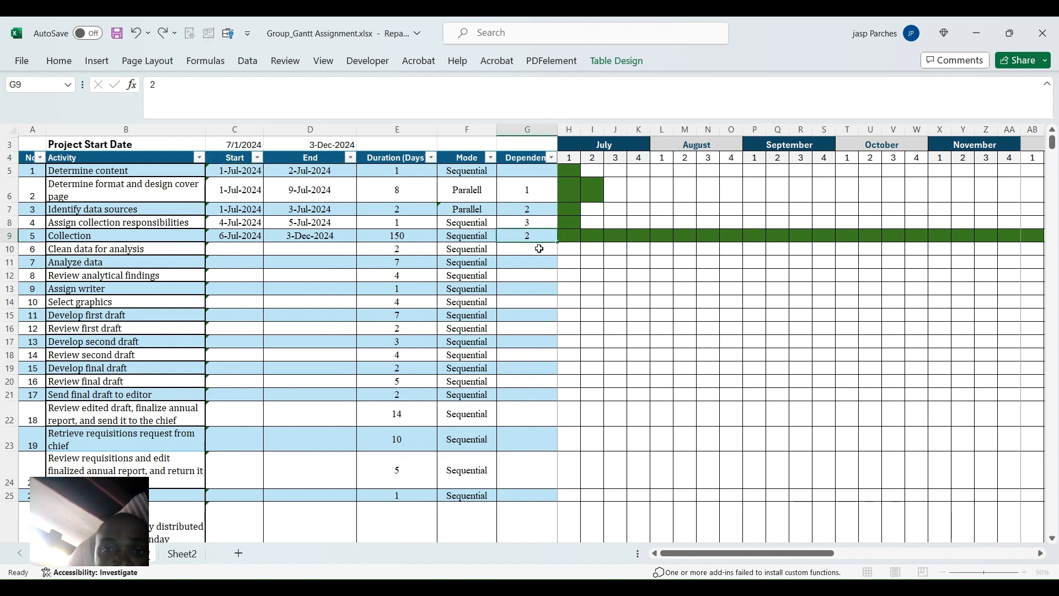
{"action": "left_click", "coordinate": [540, 248]}
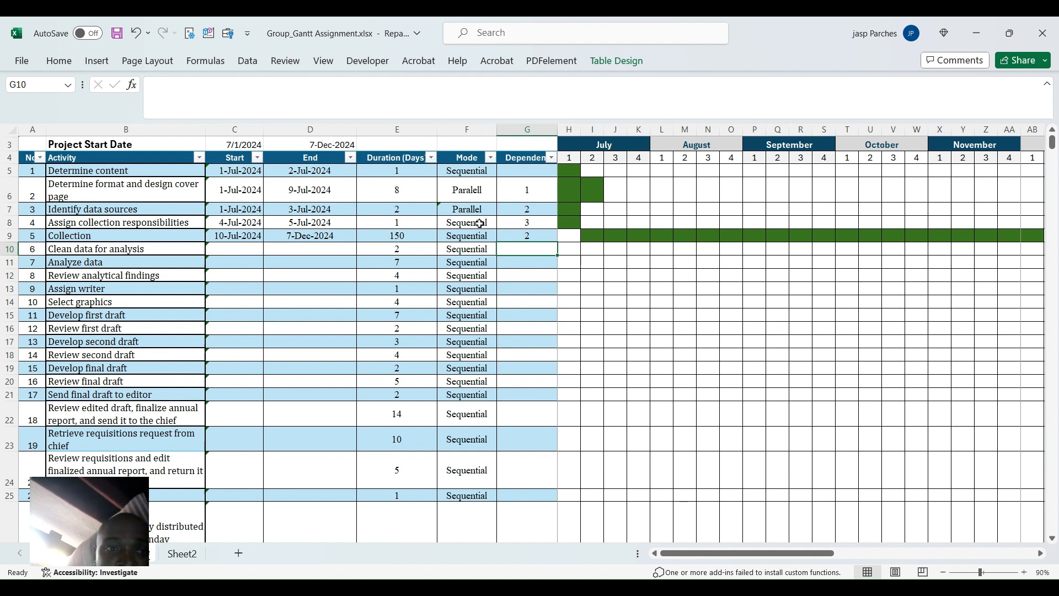
{"action": "left_click", "coordinate": [332, 196]}
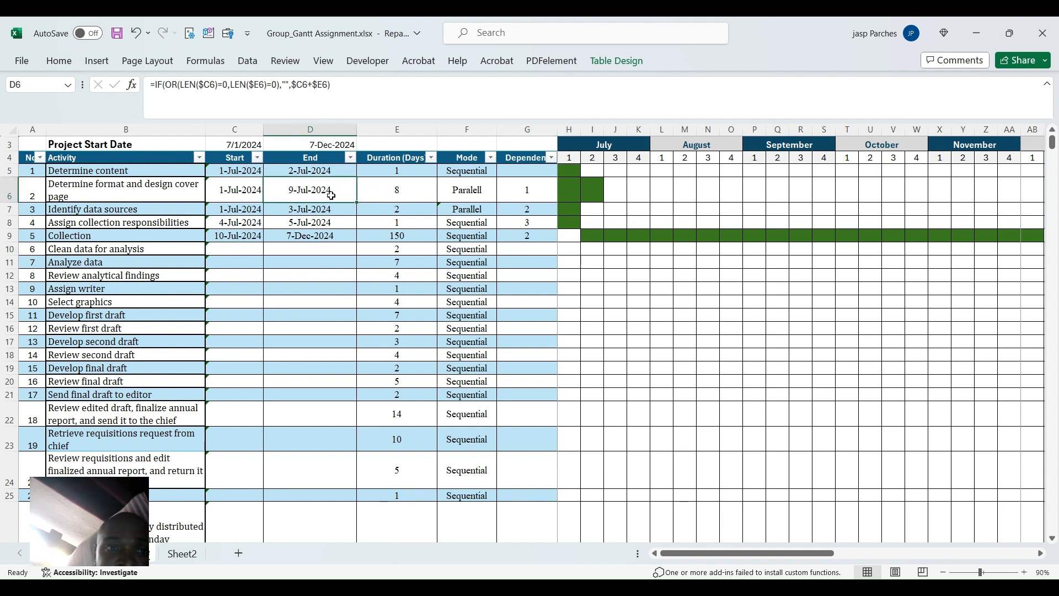
{"action": "left_click", "coordinate": [233, 238]}
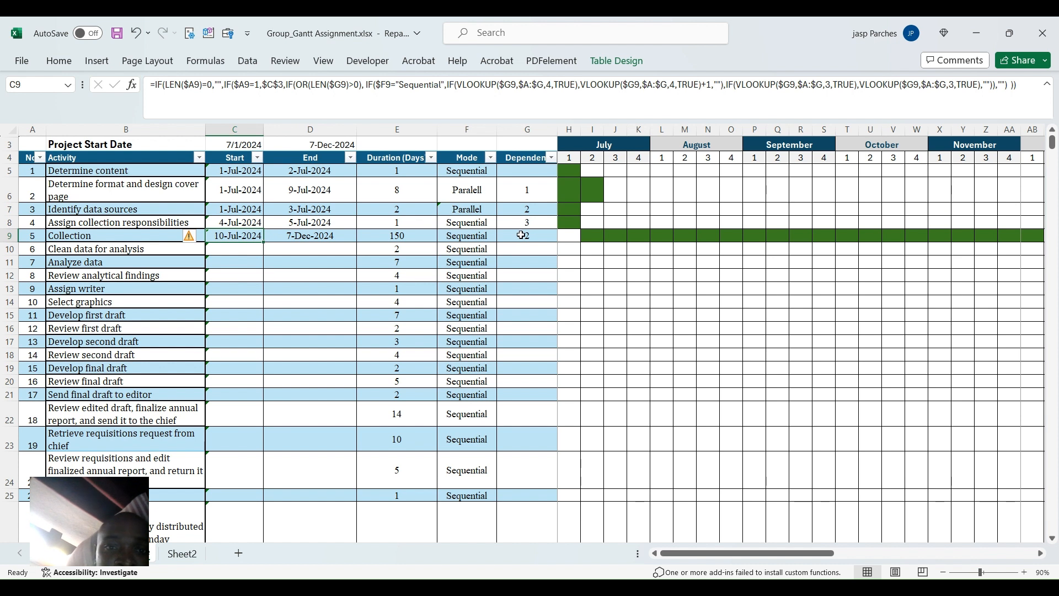
Change the Collection activity's mode to Paralell and check its start date formula
{"action": "left_click", "coordinate": [490, 236]}
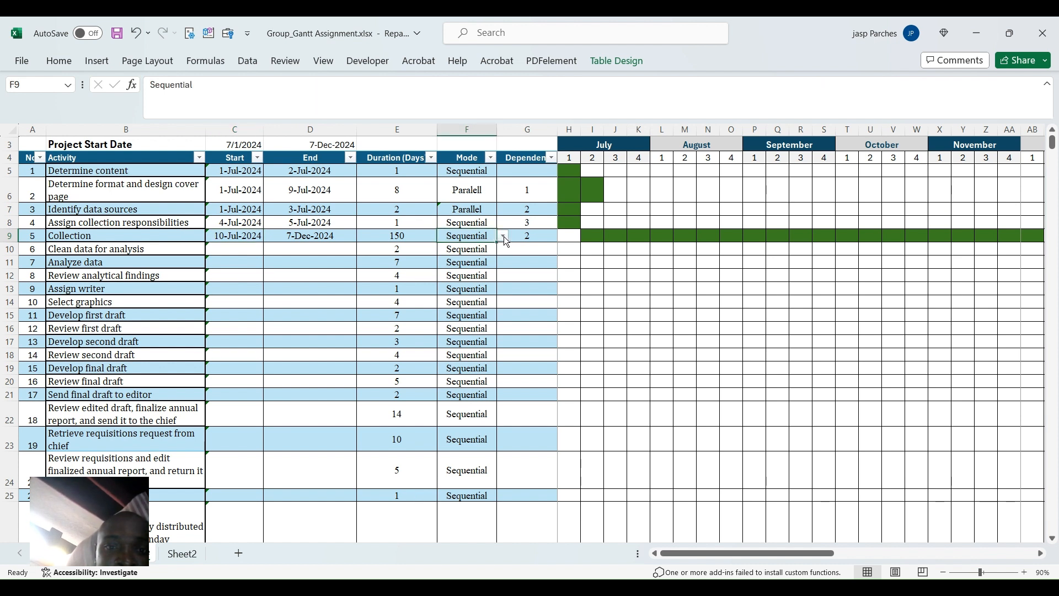
{"action": "left_click", "coordinate": [504, 237]}
{"action": "left_click", "coordinate": [468, 255]}
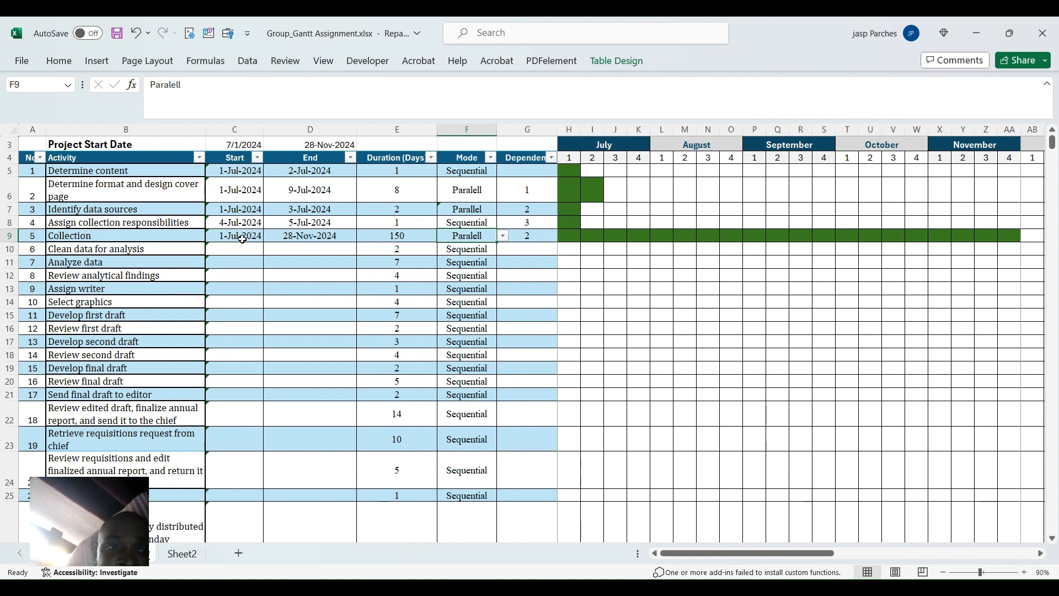
{"action": "left_click", "coordinate": [243, 239]}
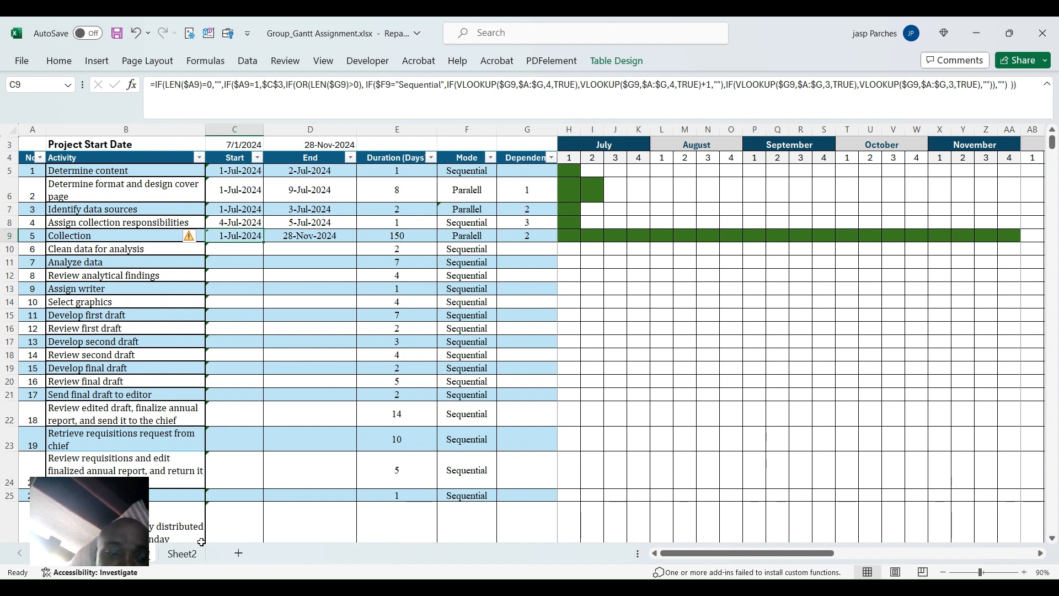
Copy the dependency numbers in U1:U21 on Sheet2 and paste them into the Gantt sheet's Dependency column starting at G5
{"action": "left_click", "coordinate": [177, 557]}
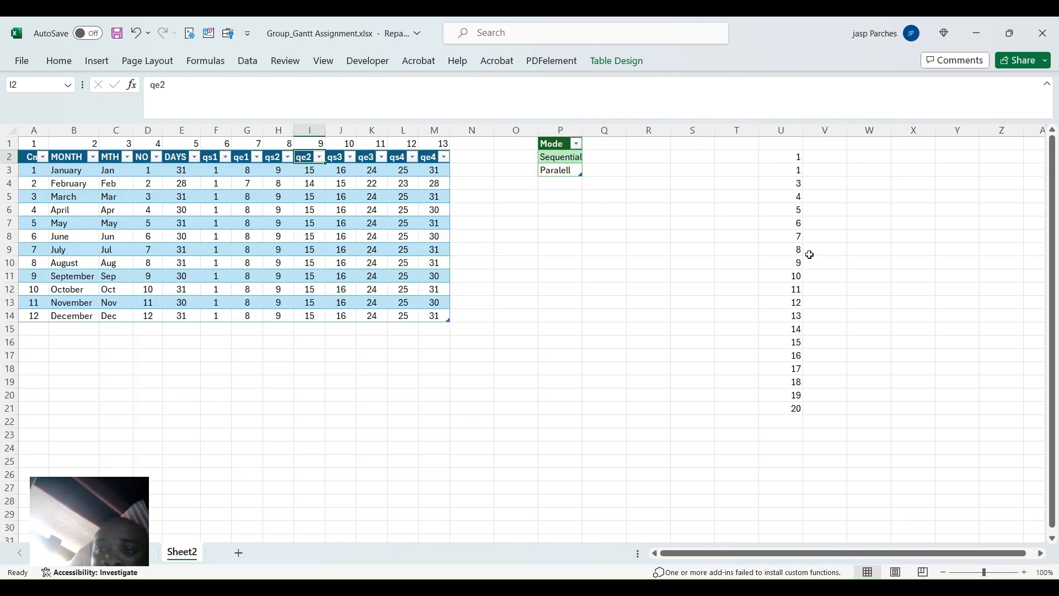
{"action": "left_click", "coordinate": [798, 144]}
{"action": "left_click_drag", "start_coordinate": [798, 143], "coordinate": [797, 409]}
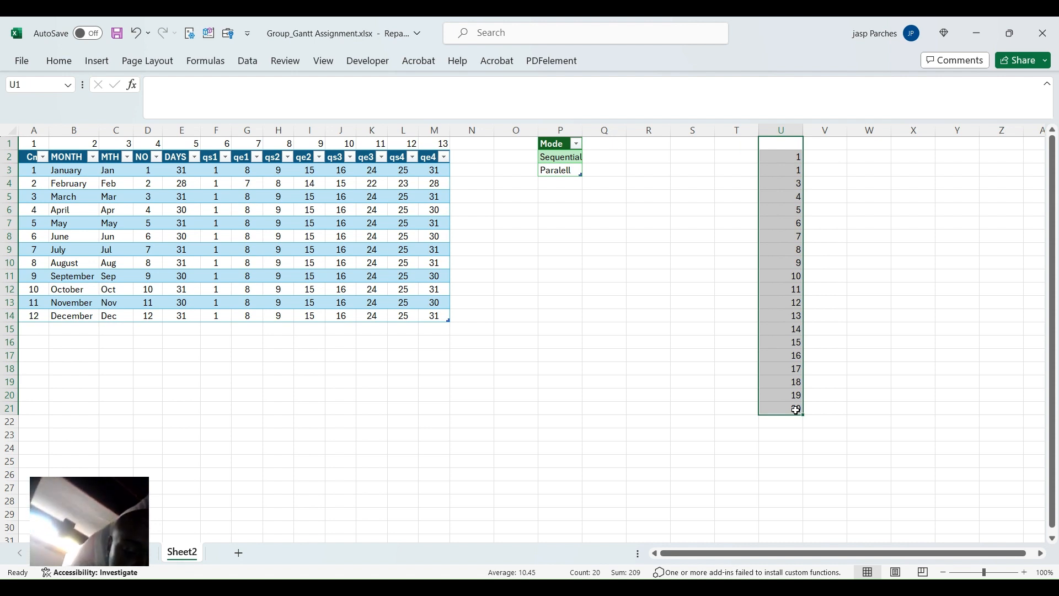
{"action": "key", "text": "ctrl+c"}
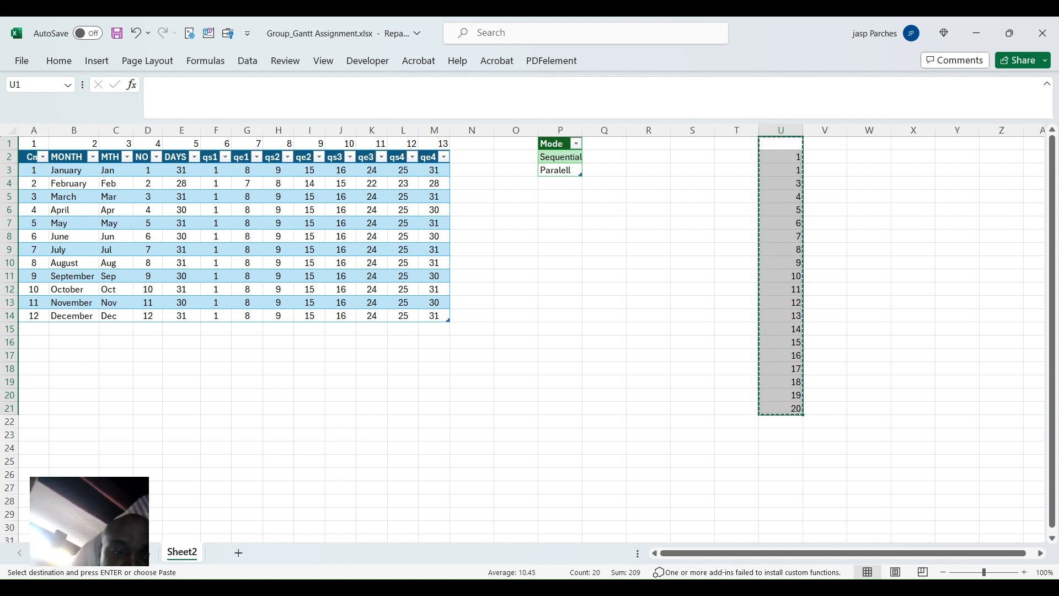
{"action": "left_click", "coordinate": [135, 553]}
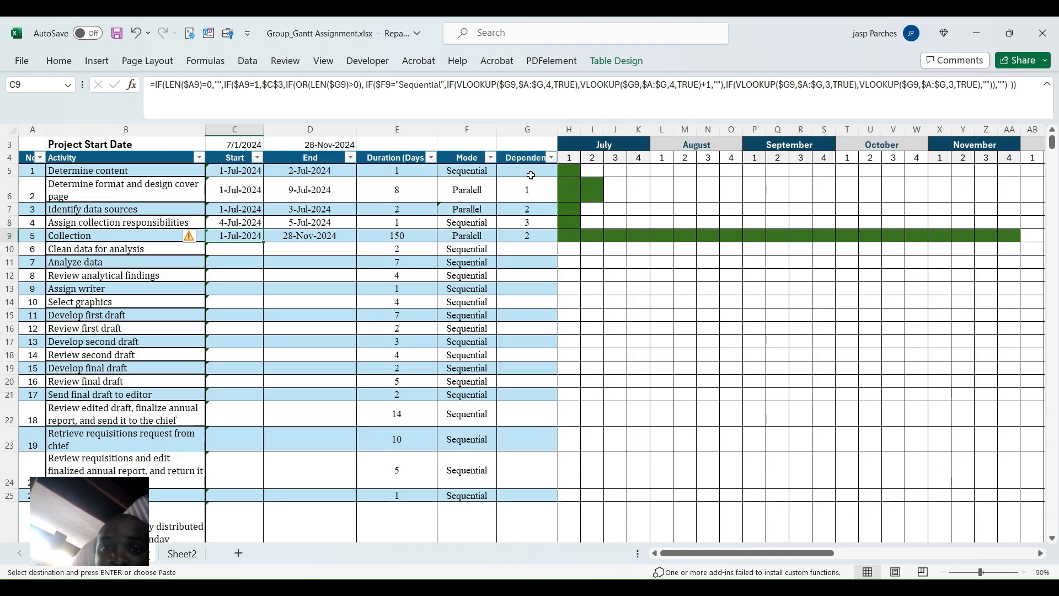
{"action": "left_click", "coordinate": [532, 172]}
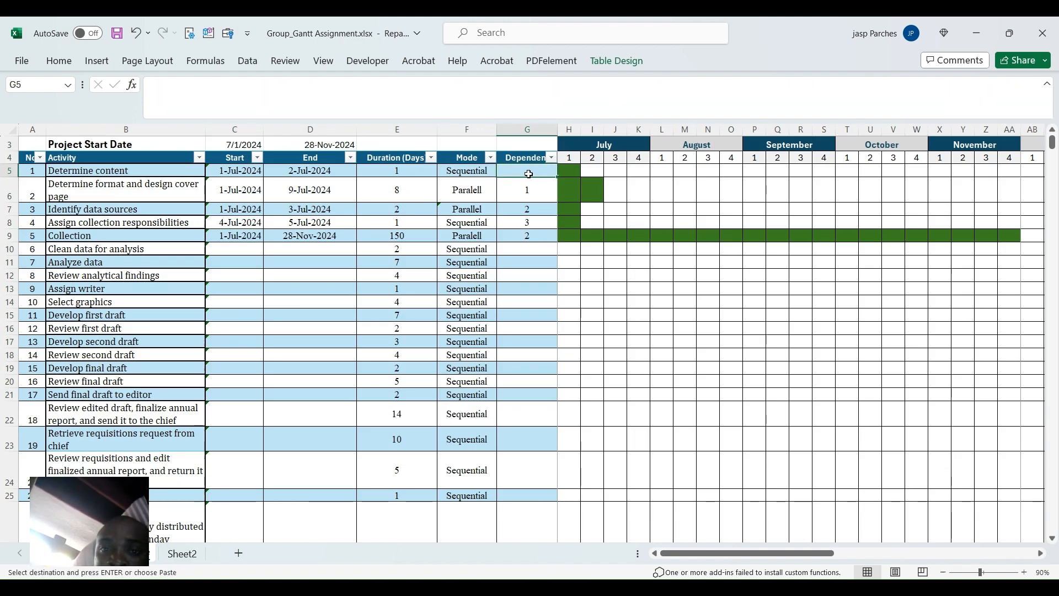
{"action": "key", "text": "Return"}
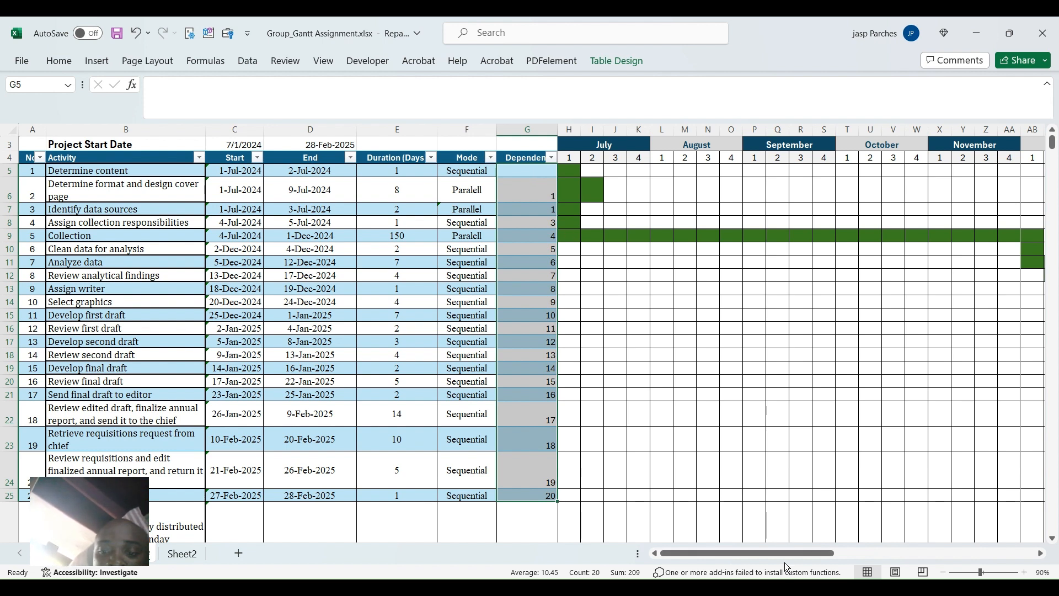
Set the Project Start Date to 1/1/2024 and review the shifted schedule and Gantt bars
{"action": "left_click_drag", "start_coordinate": [779, 551], "coordinate": [798, 499]}
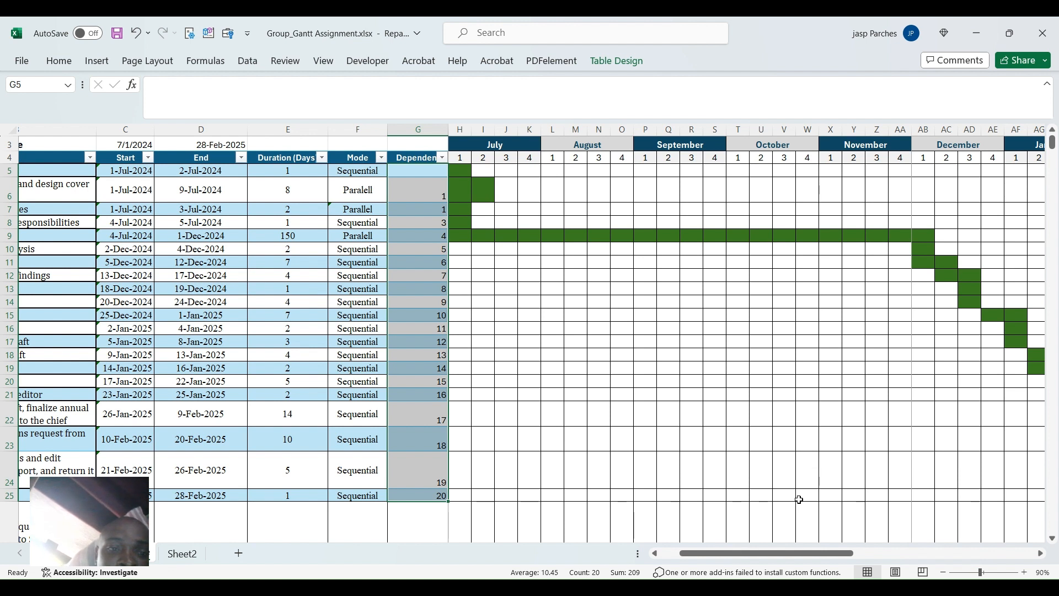
{"action": "double_click", "coordinate": [128, 143]}
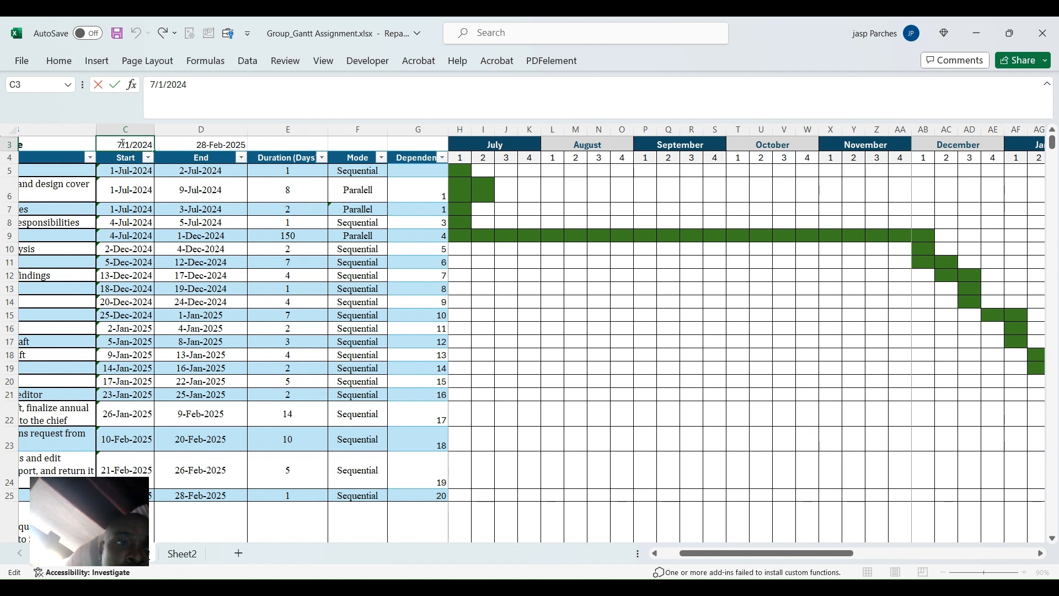
{"action": "key", "text": "BackSpace"}
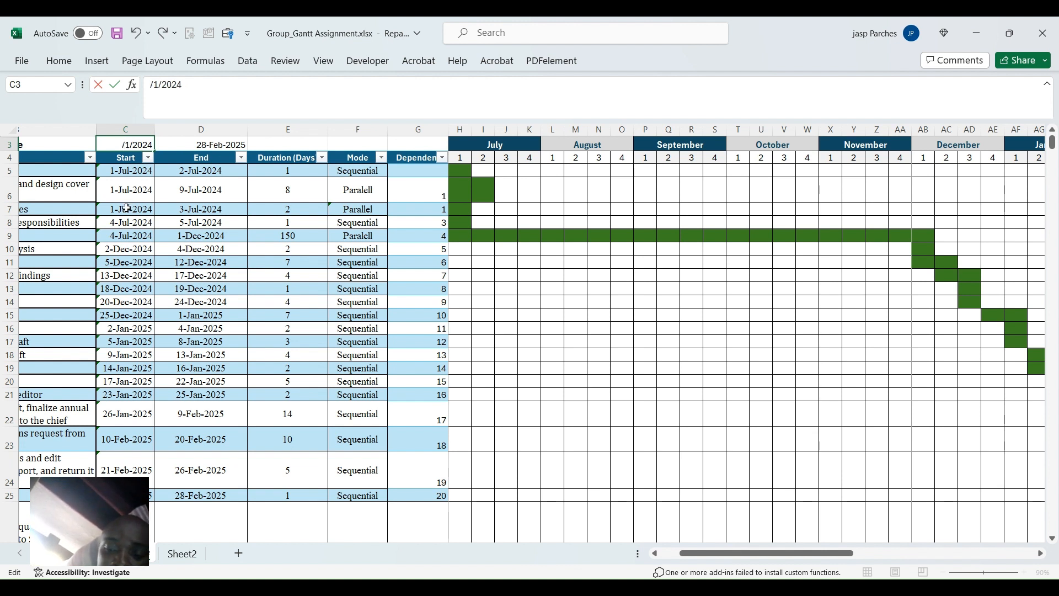
{"action": "type", "text": "1"}
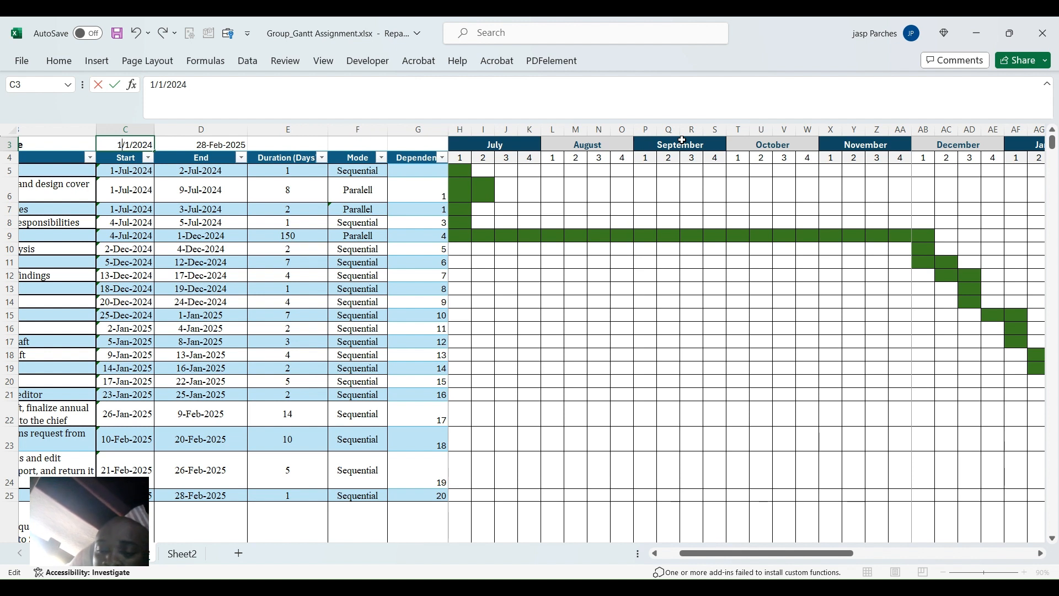
{"action": "key", "text": "Return"}
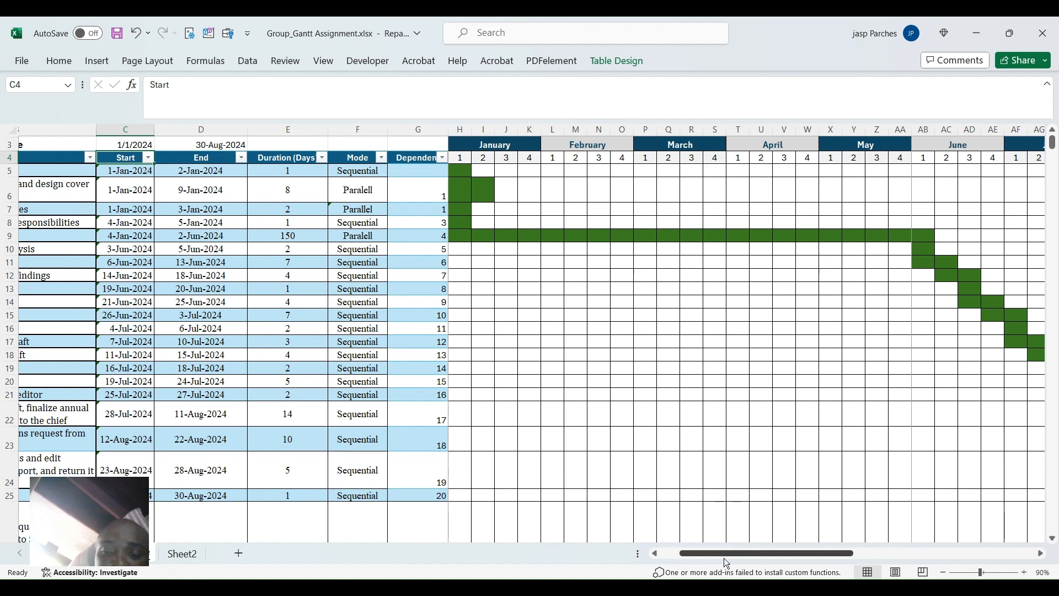
{"action": "left_click_drag", "start_coordinate": [748, 559], "coordinate": [632, 576]}
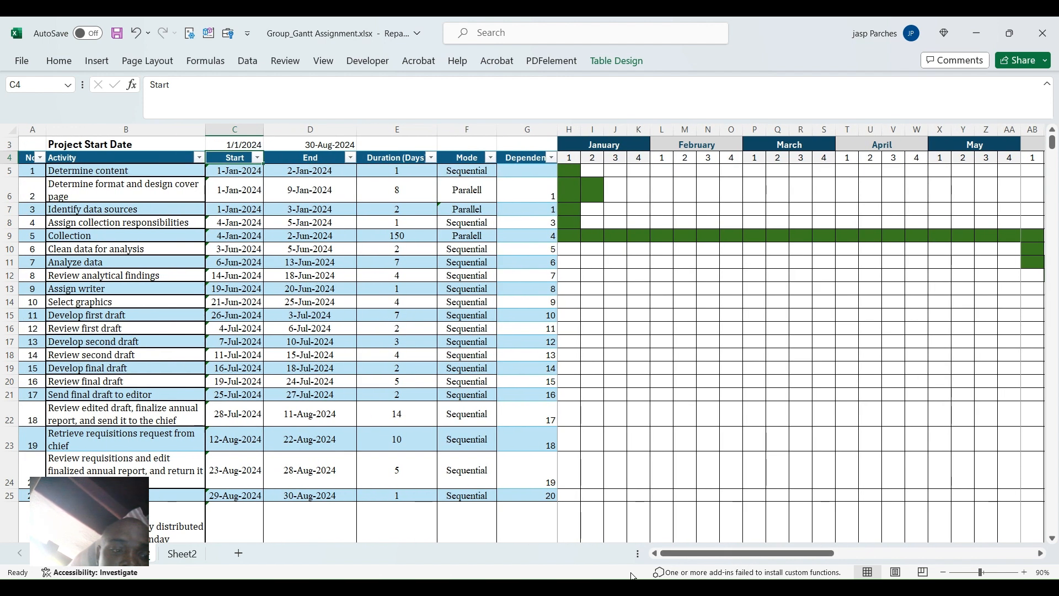